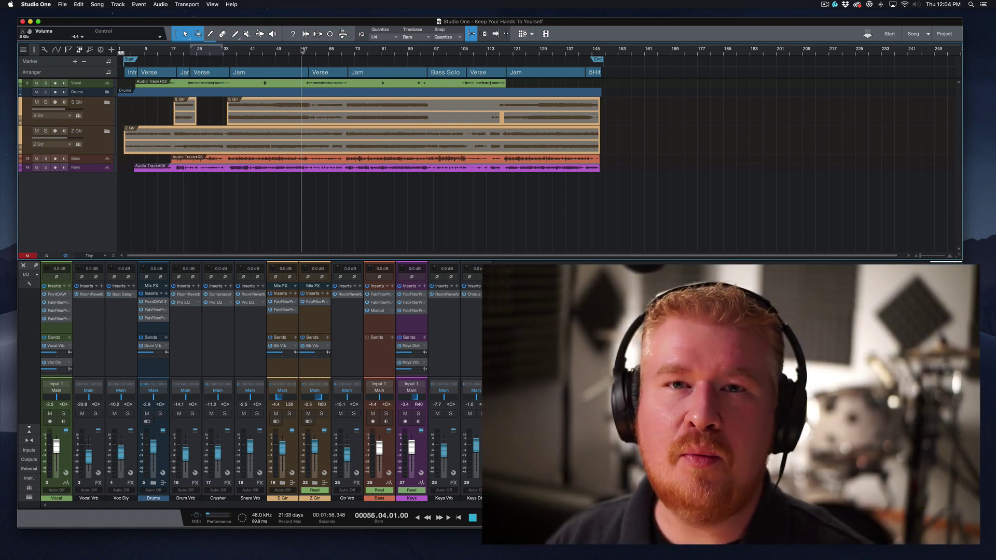
Step: Mute the Vocal channel, undo it once, then mute it again
scroll(303, 50, "down", 1)
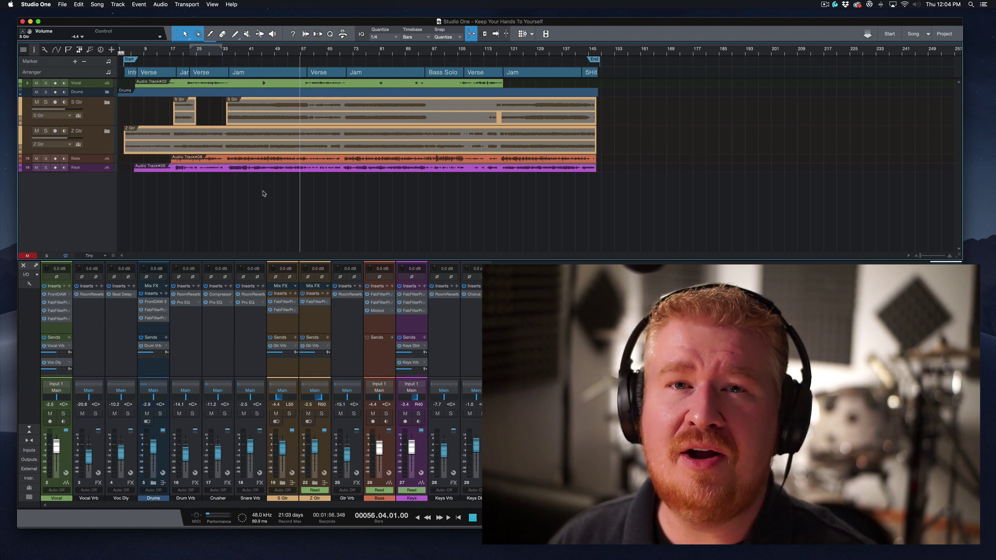
left_click(50, 414)
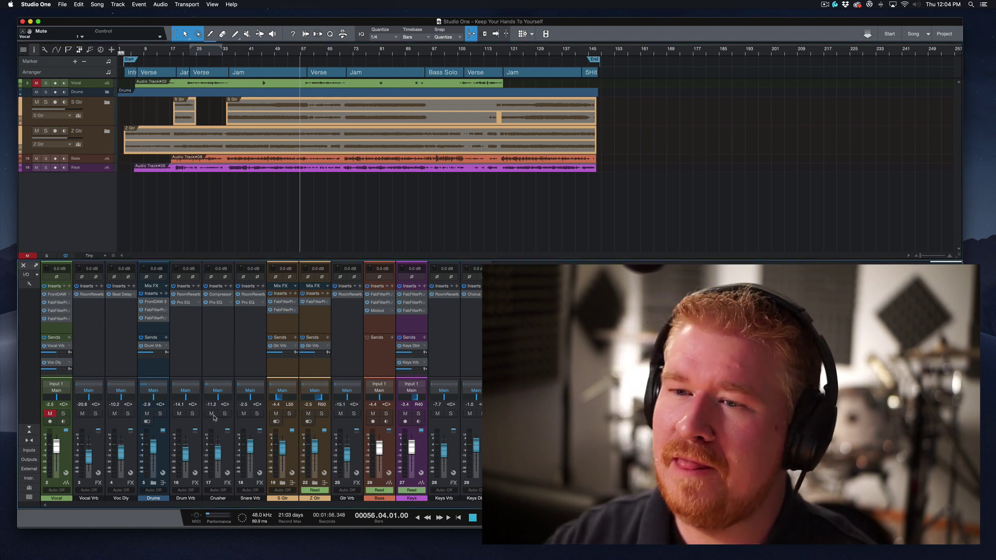
key("super+z")
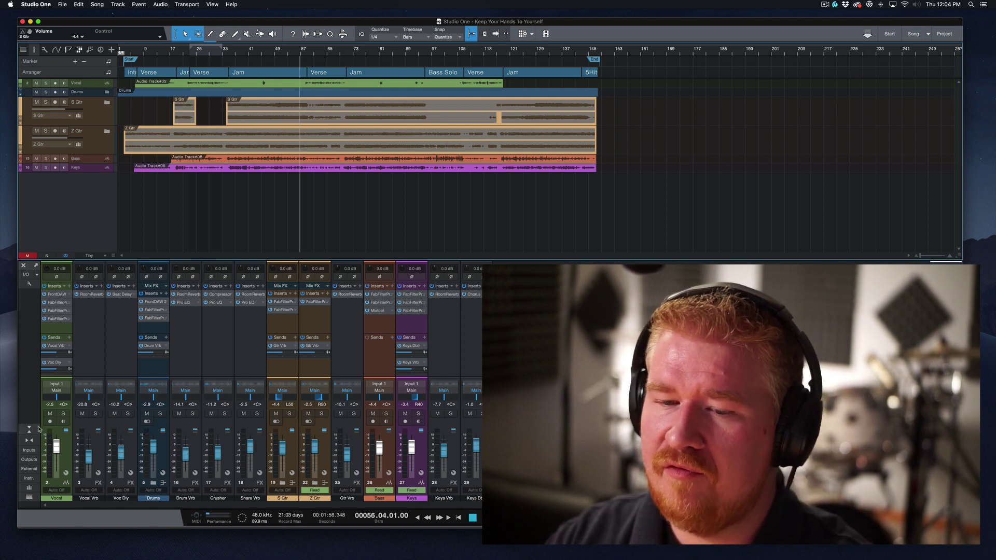
left_click(51, 414)
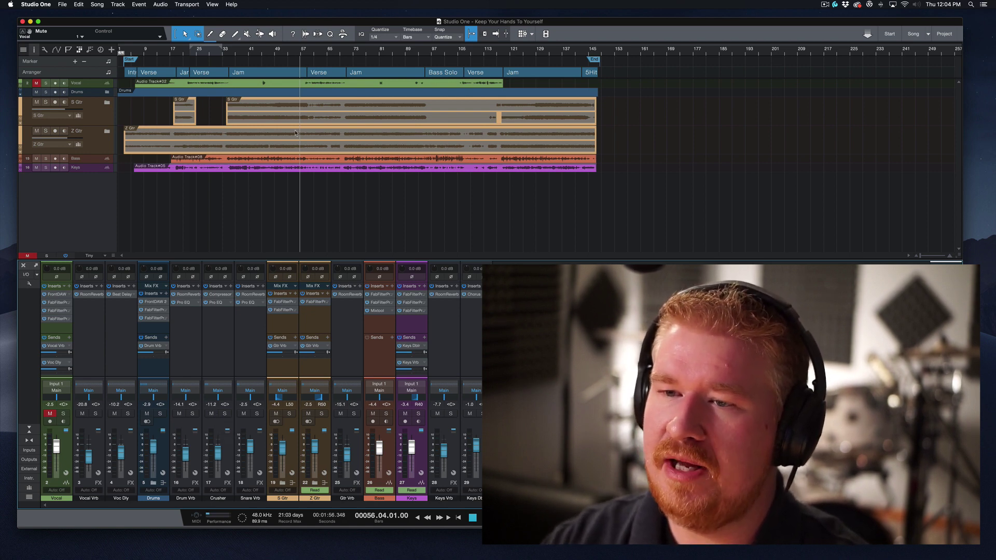
Step: Start playback, zoom in around the playhead, and toggle the Vocal track's Mute off
key("space")
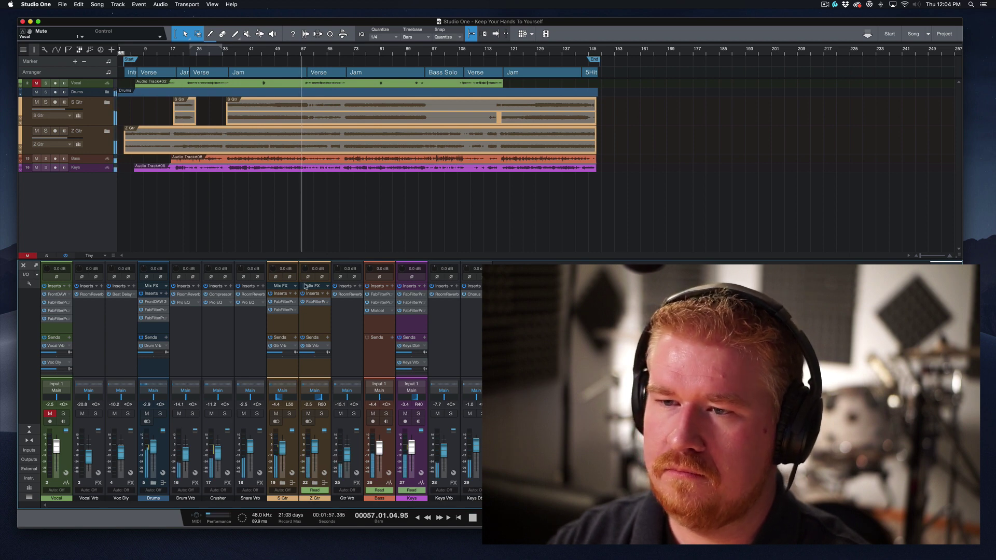
left_click_drag(305, 50, 354, 205)
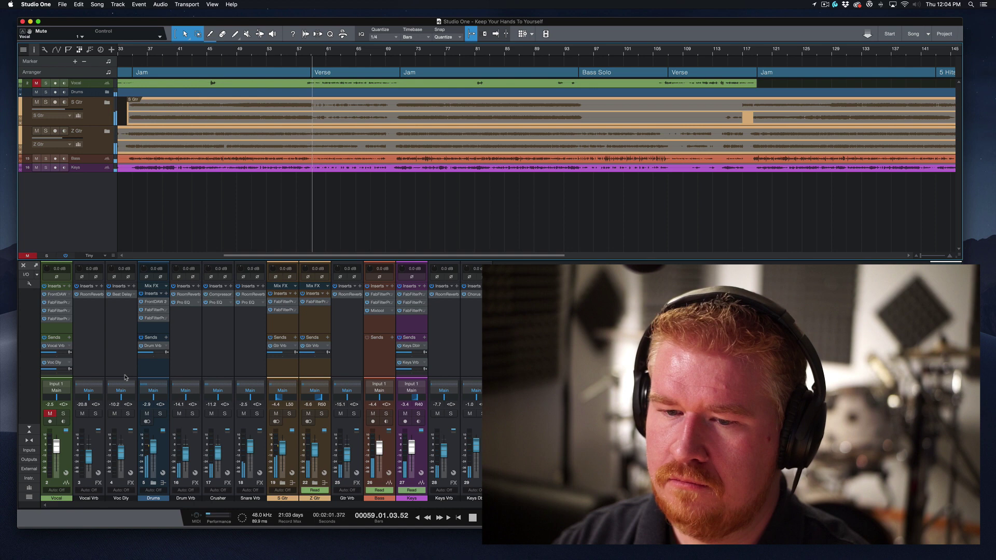
left_click(49, 413)
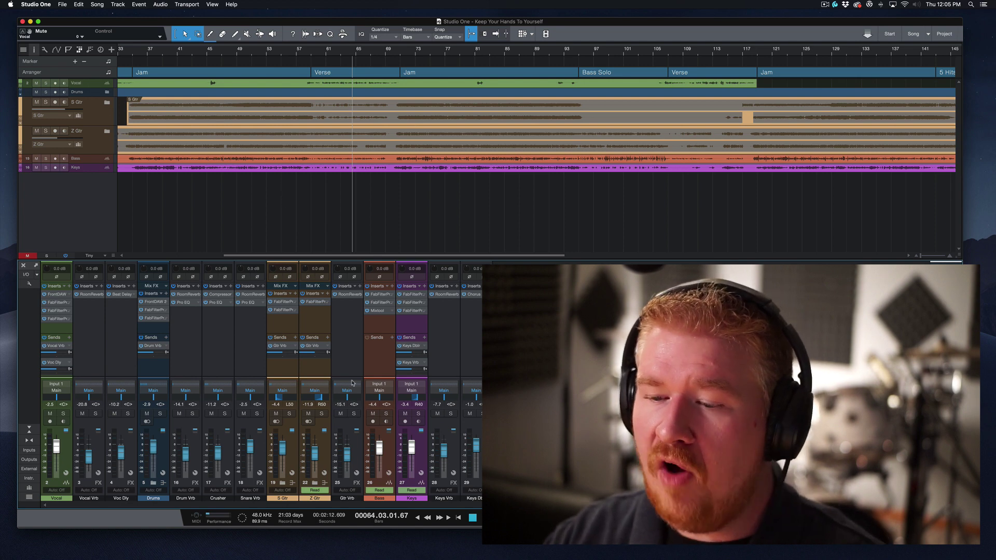
Step: Select the S Gtr channel and Cmd-add Z Gtr so both guitar channels are selected
left_click(313, 367)
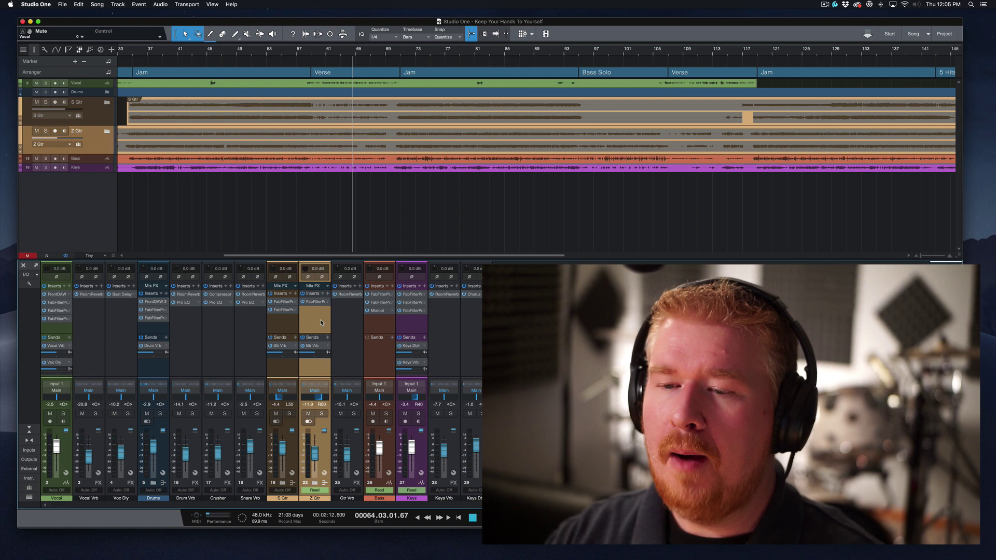
left_click(284, 326)
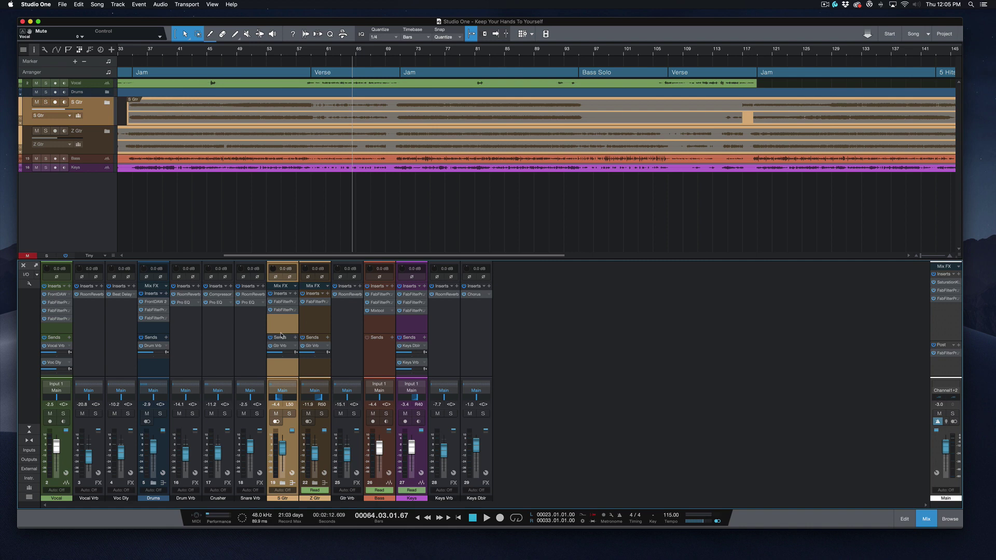
left_click(315, 322, "shift")
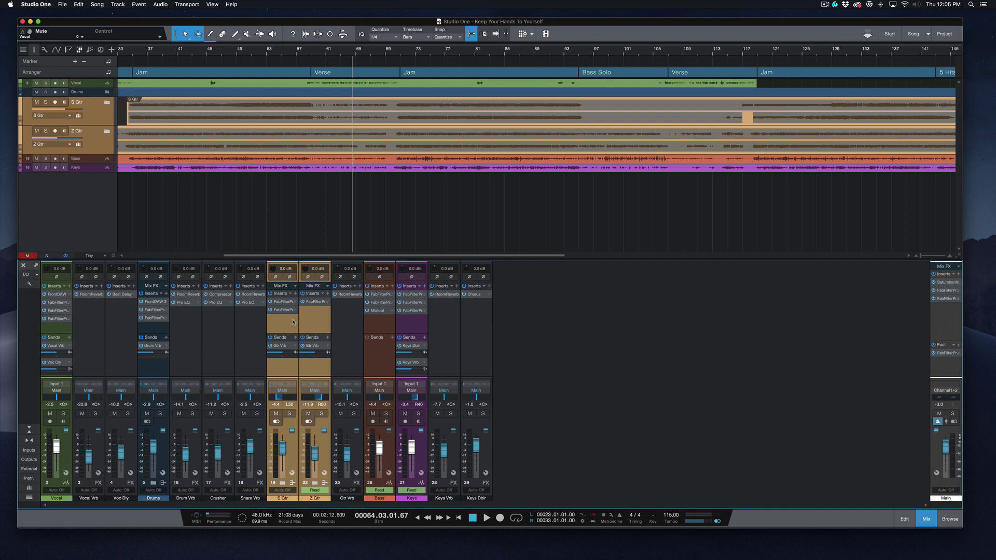
Step: Add a VCA 1 fader for S Gtr and Z Gtr, make the faders taller, and nudge VCA 1
right_click(314, 322)
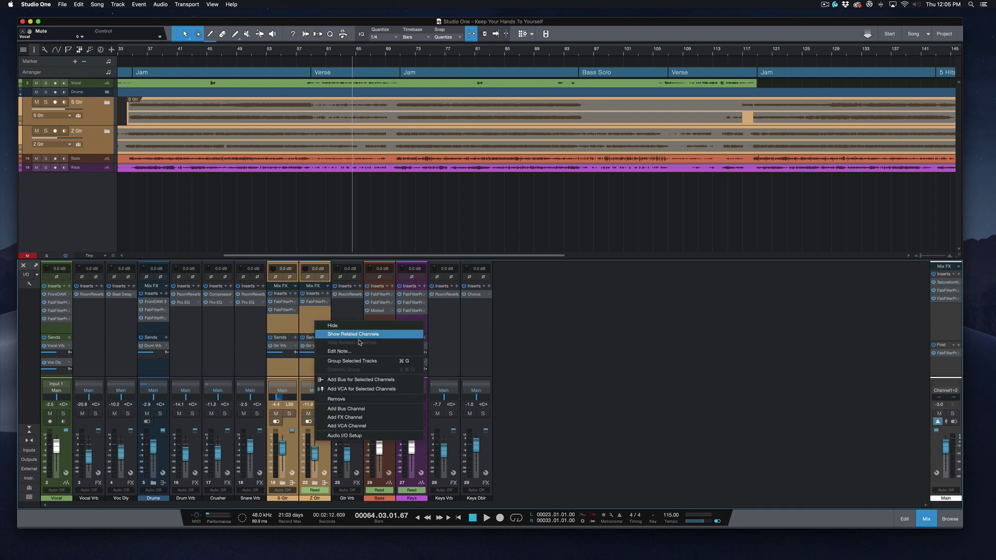
left_click(375, 389)
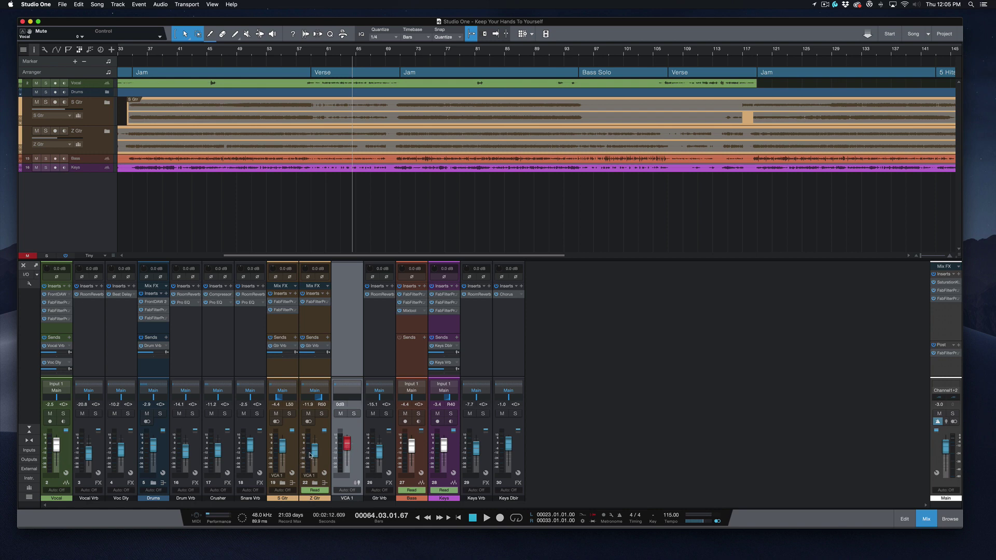
mouse_move(310, 455)
left_click_drag(335, 369, 334, 297)
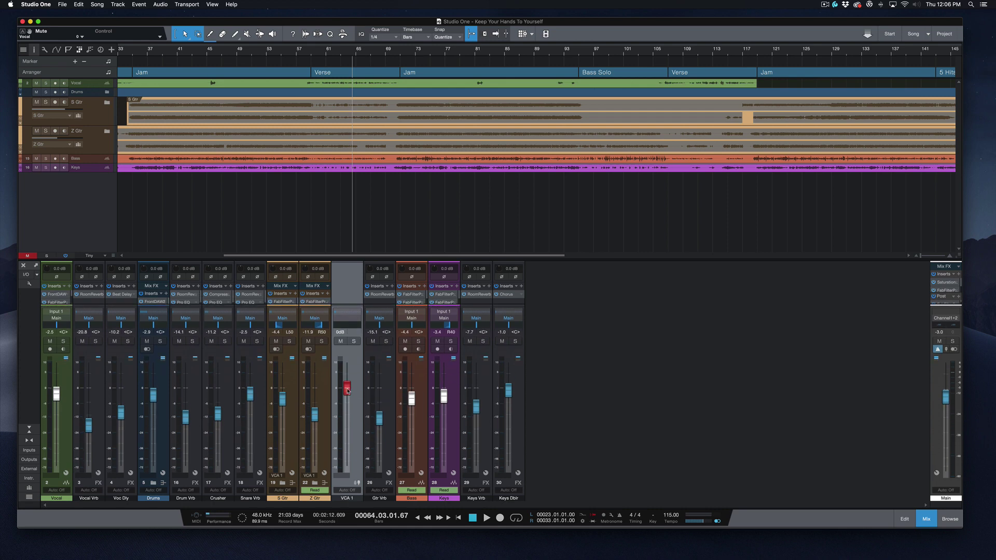
mouse_move(347, 390)
left_mouse_down()
mouse_move(347, 468)
mouse_move(354, 361)
mouse_move(346, 390)
left_mouse_up()
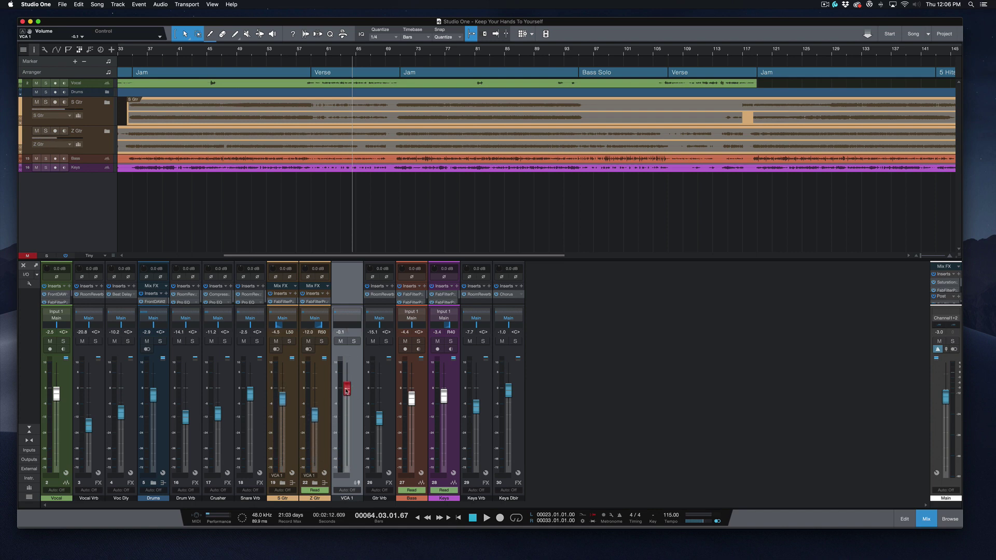
Step: Reset VCA 1 to 0 dB, move the playhead to bar 56, and open VCA 1's automation modes
left_click(340, 332)
type("0")
key("Return")
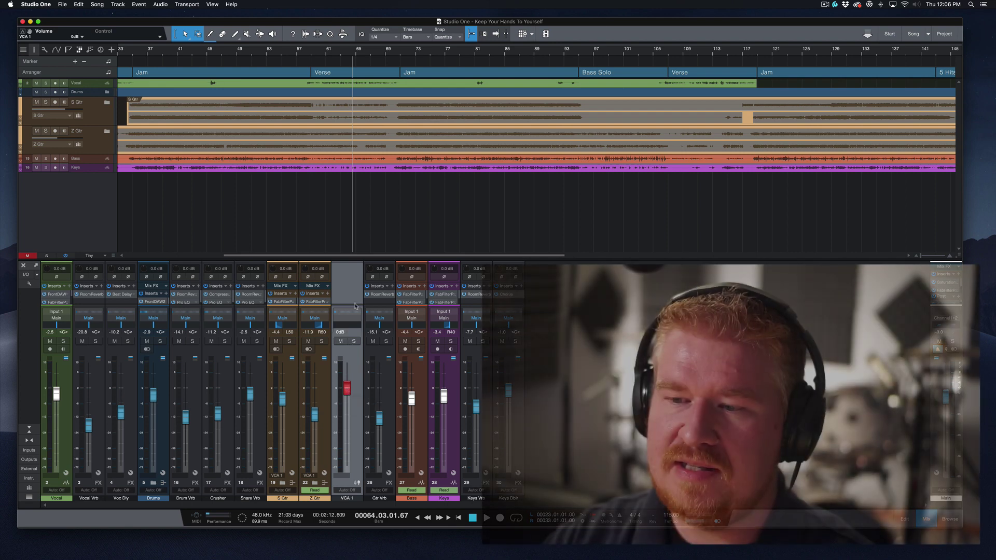
left_click_drag(349, 305, 348, 376)
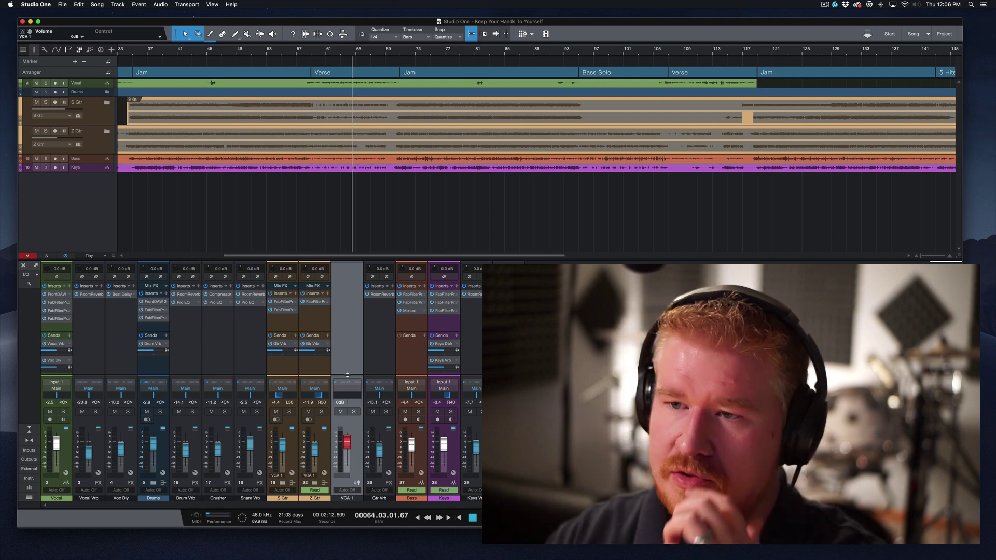
left_click(295, 51)
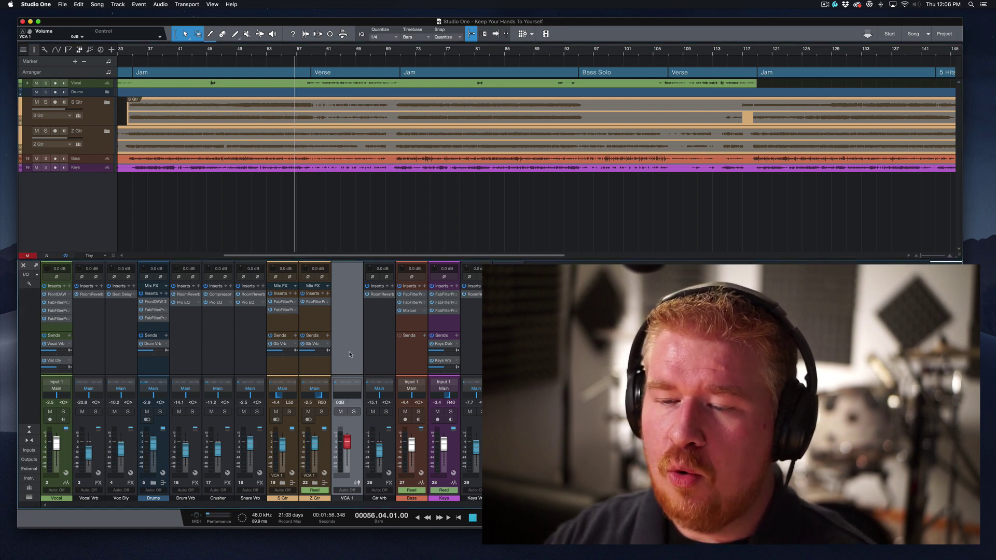
left_click(347, 490)
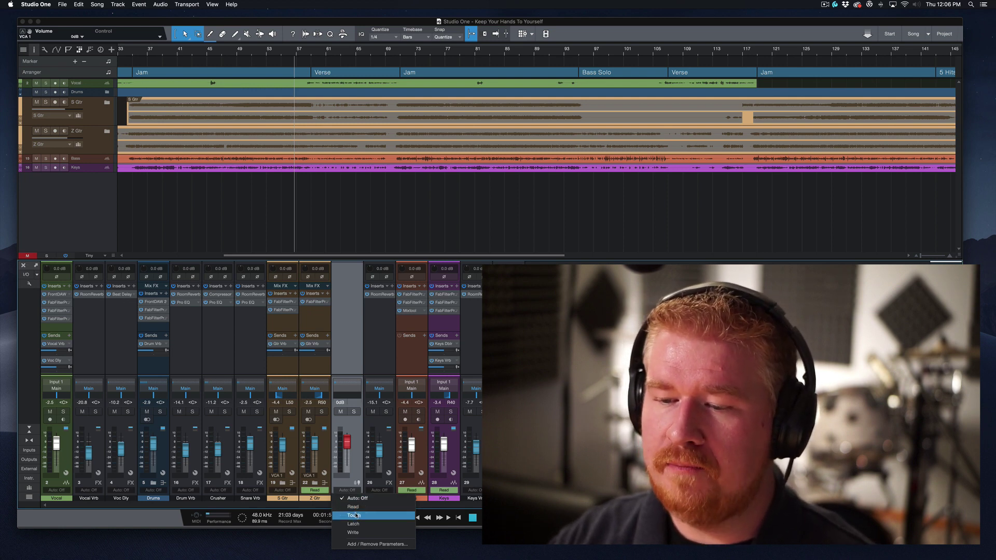
Step: Switch VCA 1 to Touch automation, test and reset its fader to 0 dB, then start playback
left_click(354, 516)
left_click_drag(347, 441, 347, 450)
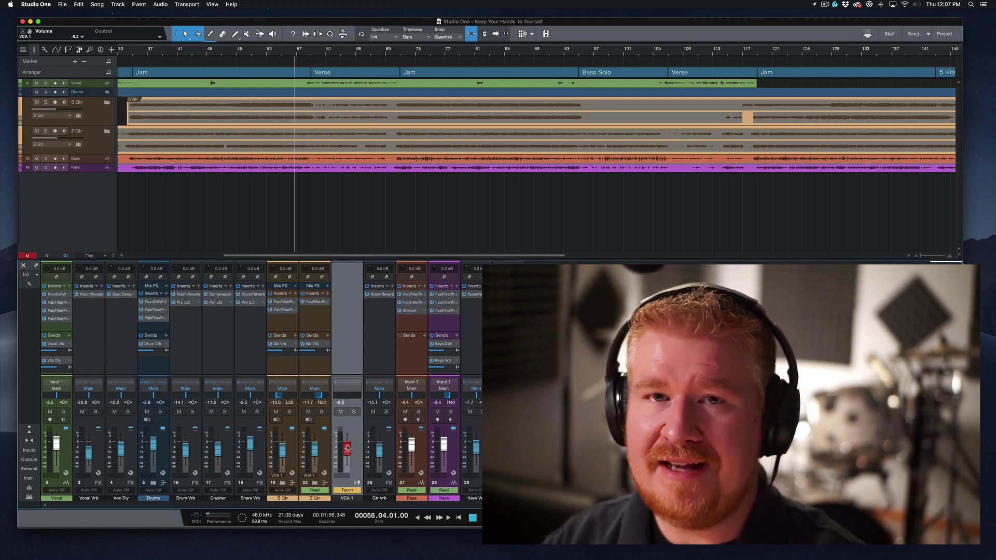
left_click(347, 447, "alt")
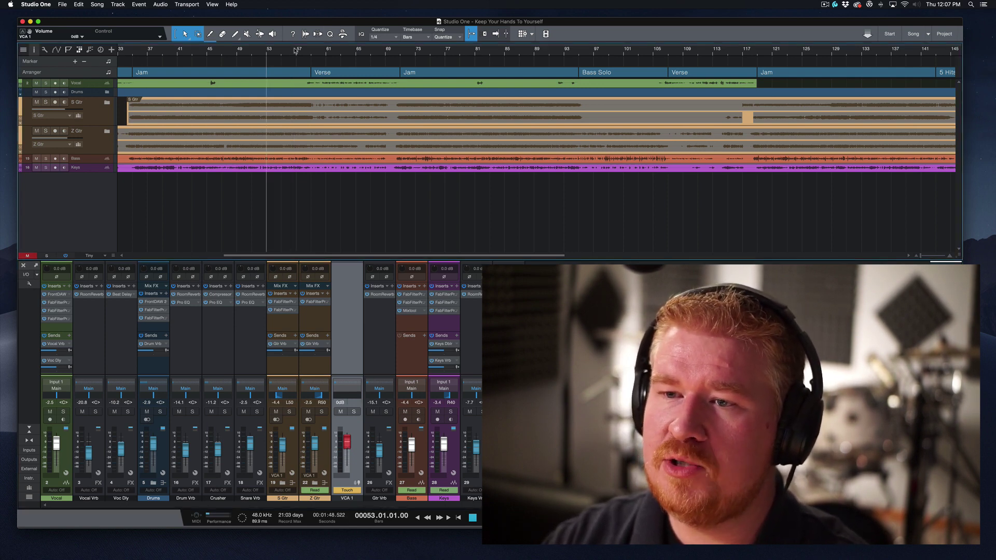
left_click(347, 442)
key("space")
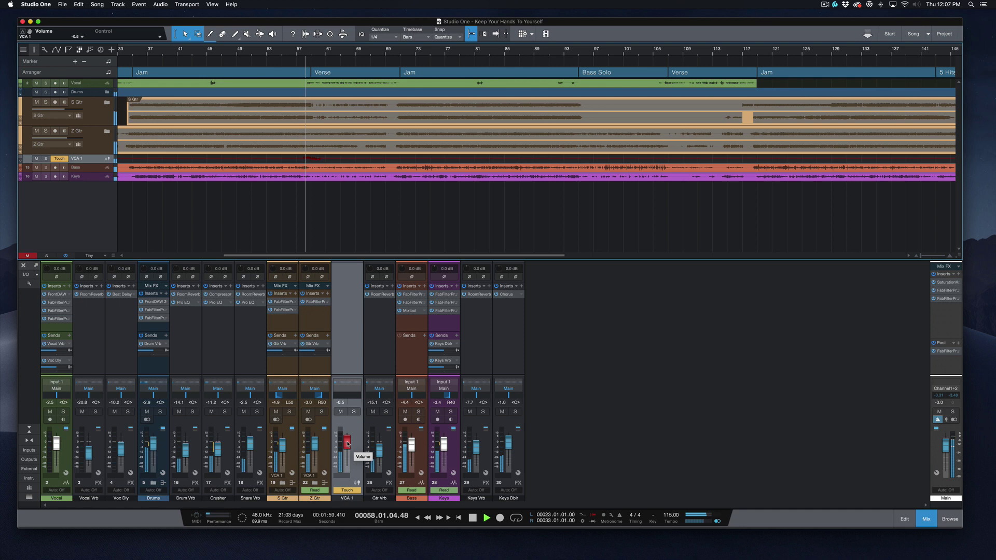
Step: Ride the VCA 1 fader down to about -6.6 dB while the Verse plays
mouse_move(348, 442)
left_mouse_down()
mouse_move(348, 455)
mouse_move(348, 443)
left_mouse_up()
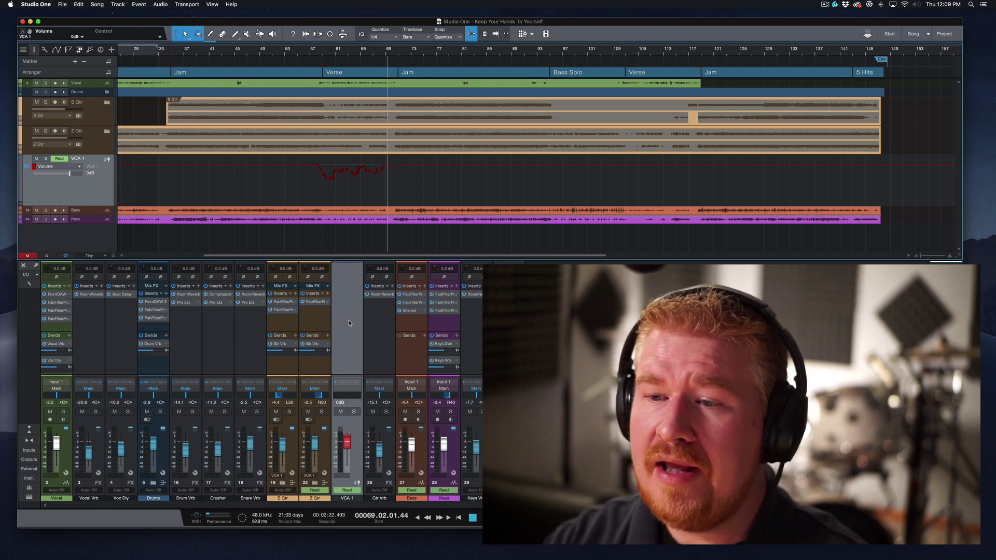
Step: Show the S Gtr and Z Gtr volume automation lanes and drag the S Gtr track taller
left_click(73, 111)
left_click(93, 140, "shift")
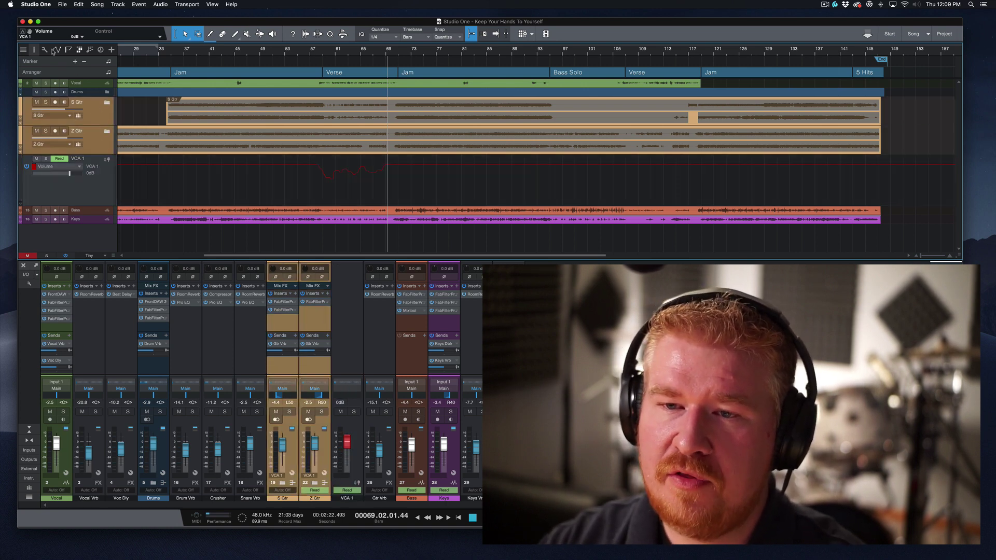
left_click(93, 142)
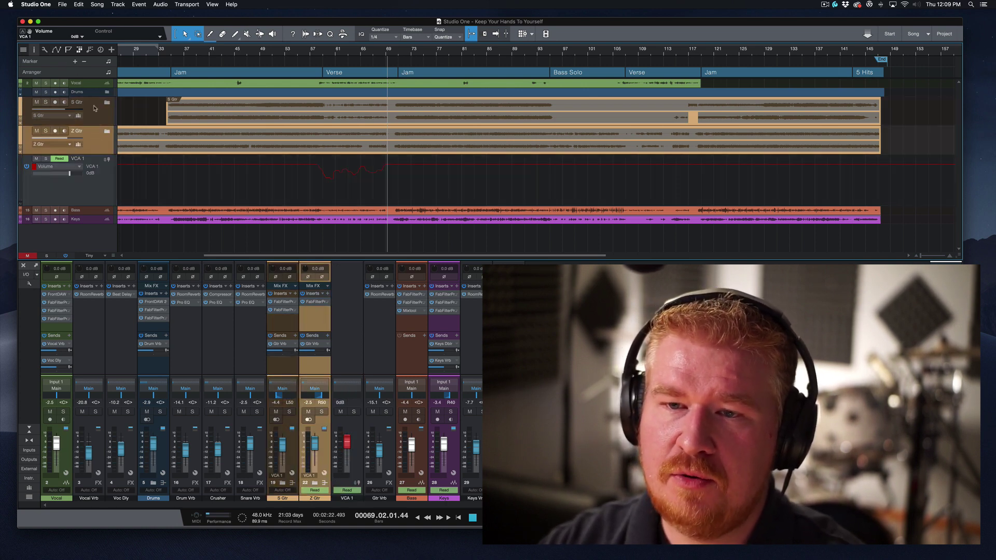
left_click(57, 50)
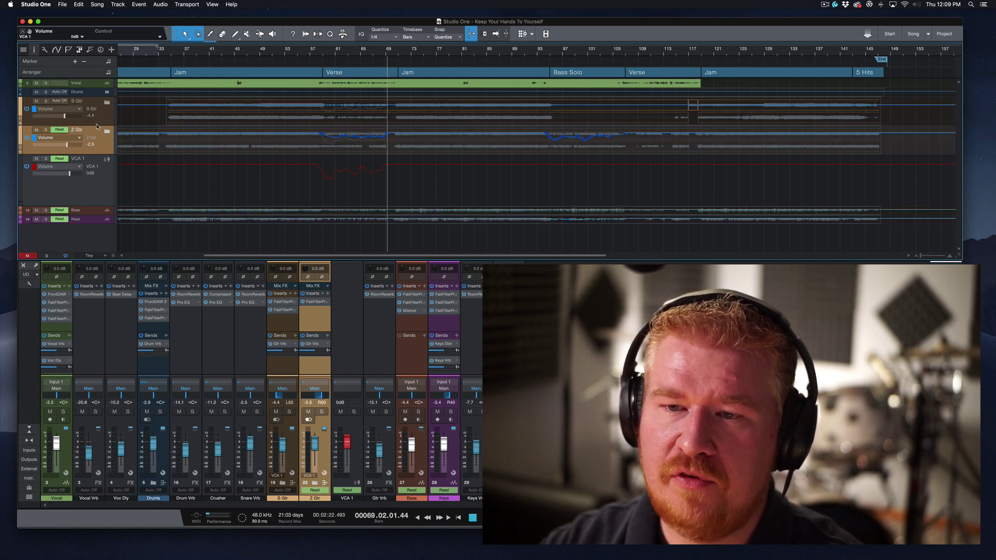
left_click(102, 122)
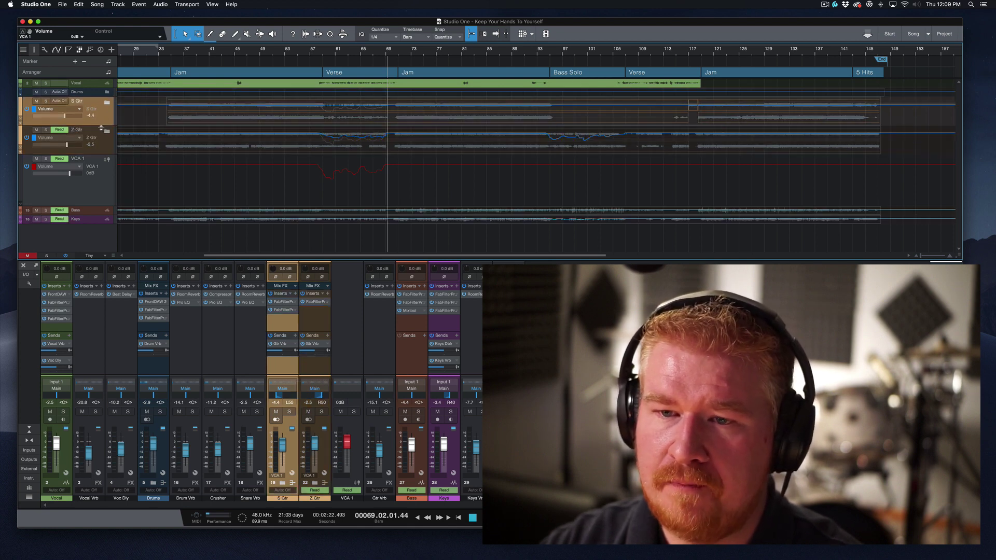
left_click_drag(102, 127, 102, 194)
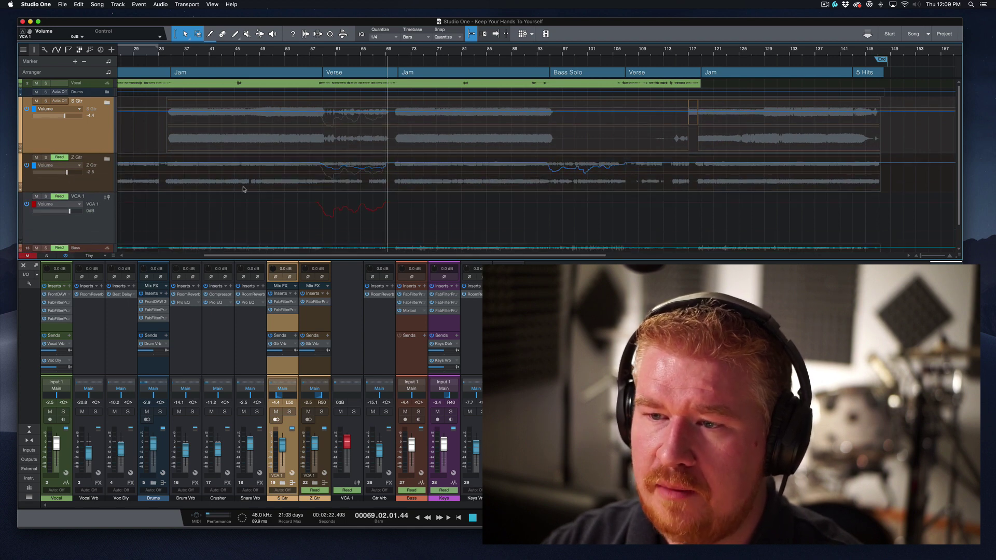
left_click(94, 184)
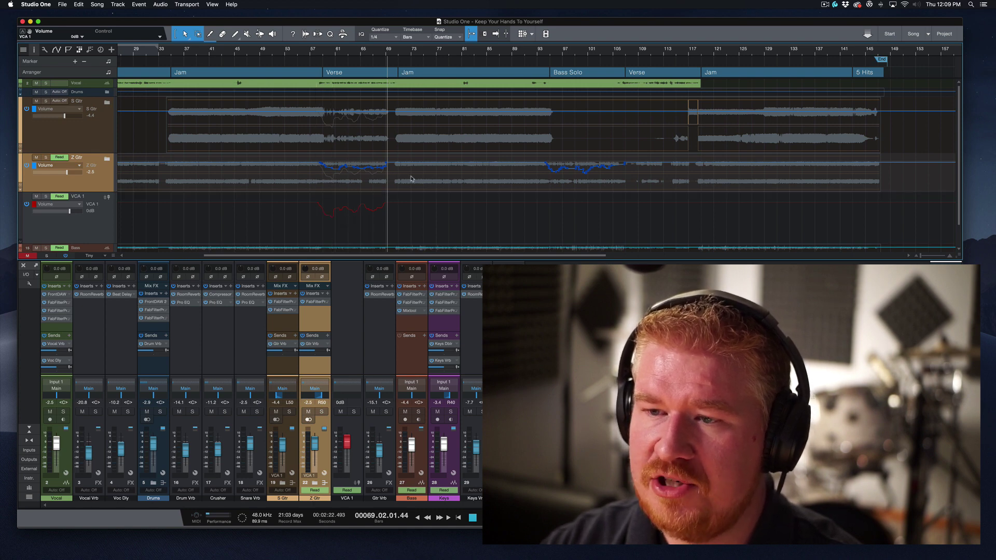
Step: Run Merge VCA Automation from the VCA 1 mixer channel's context menu
left_click(321, 54)
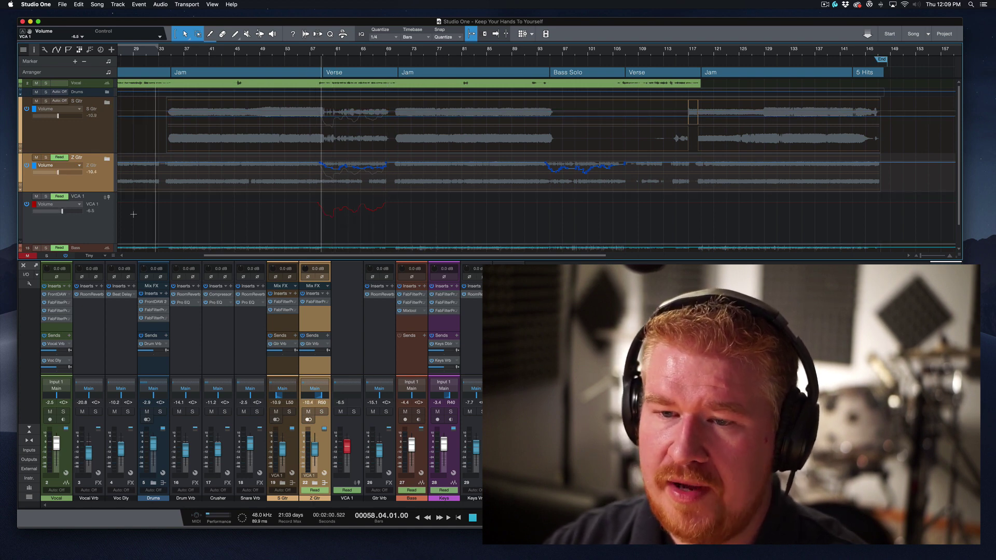
right_click(95, 232)
left_click(79, 232)
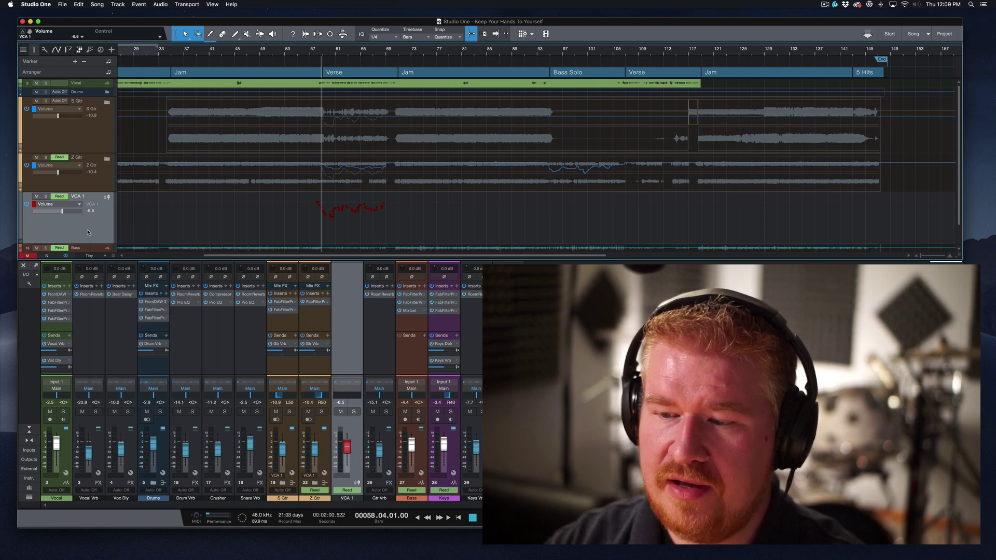
right_click(349, 347)
left_click(347, 339)
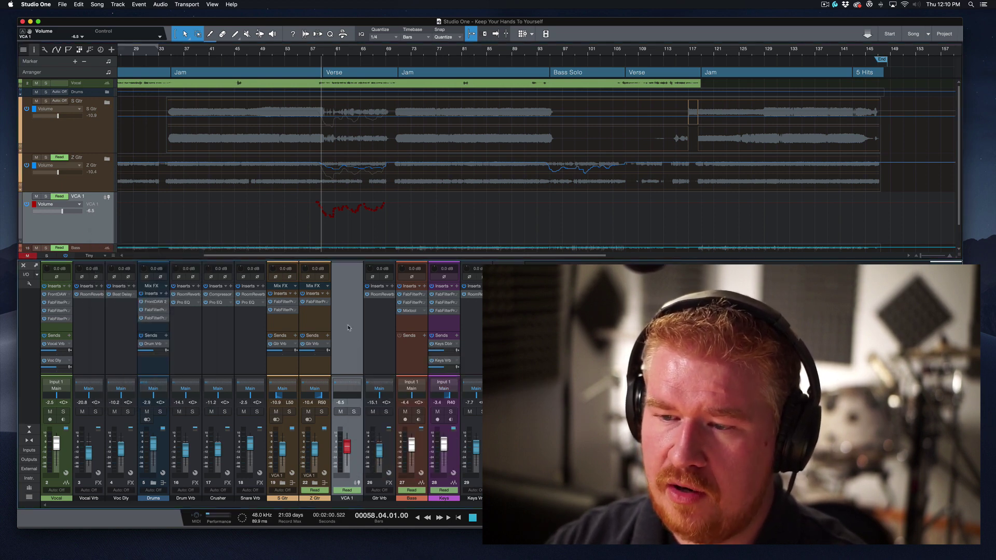
right_click(348, 328)
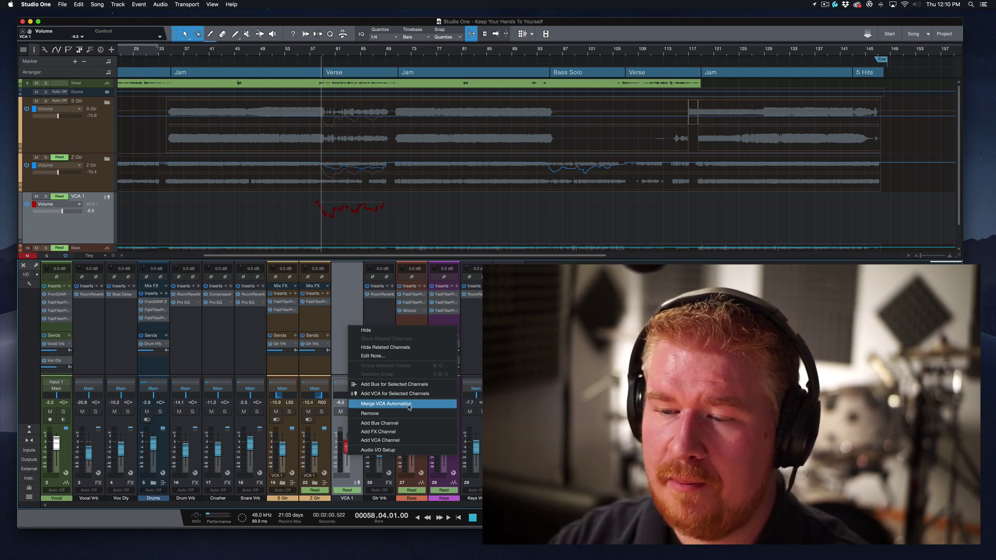
left_click(386, 403)
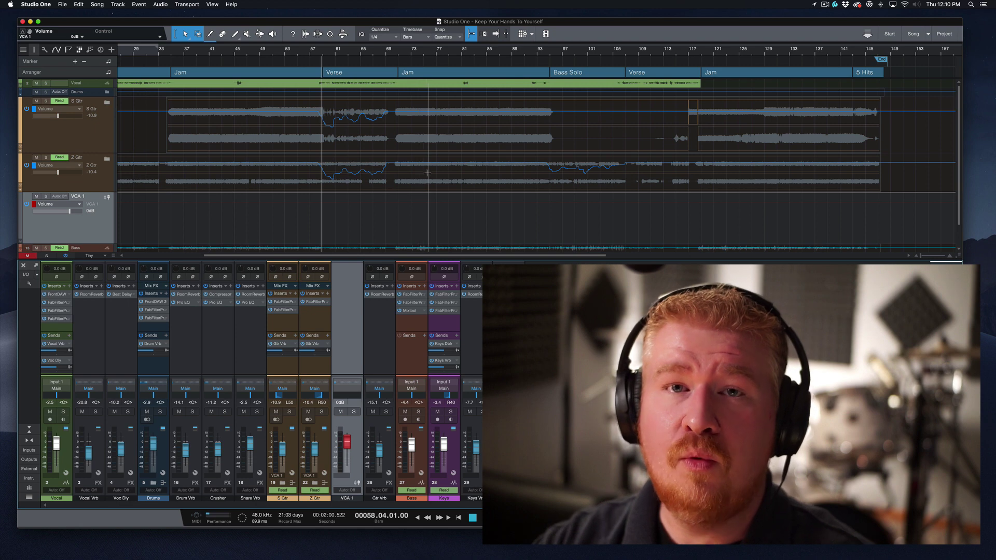
Step: Remove the VCA 1 channel, then zoom to bars 59–67 to check the merged guitar volume dip
right_click(343, 354)
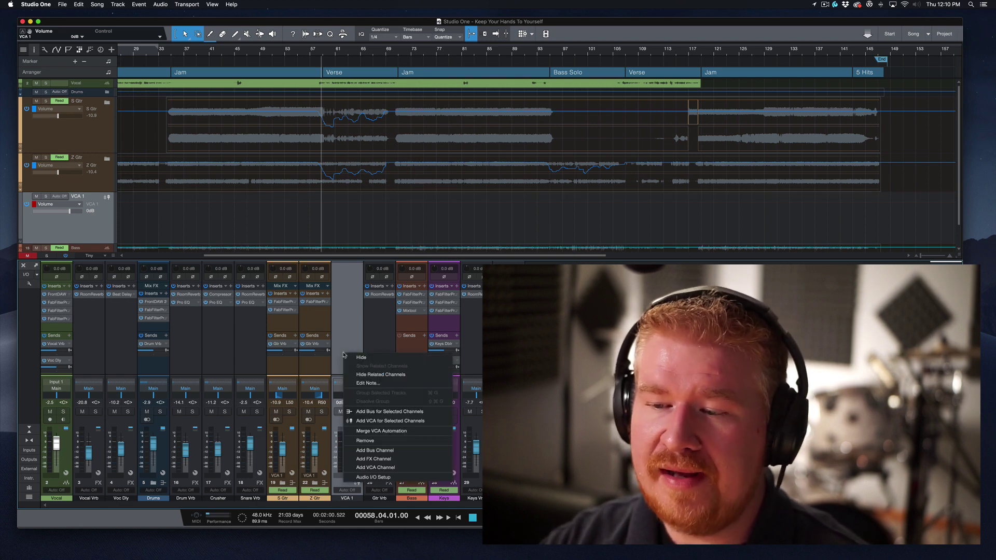
left_click(377, 441)
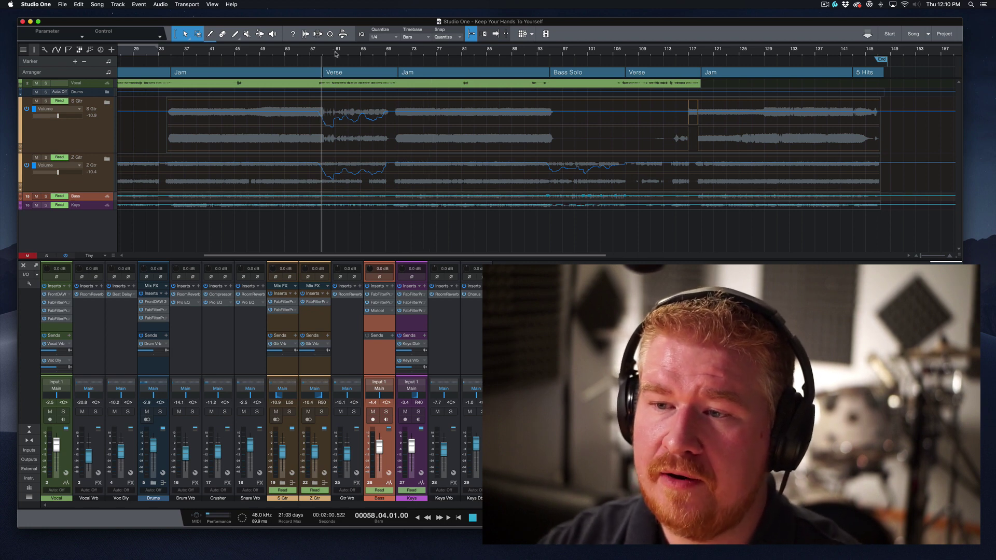
left_click_drag(336, 54, 337, 78)
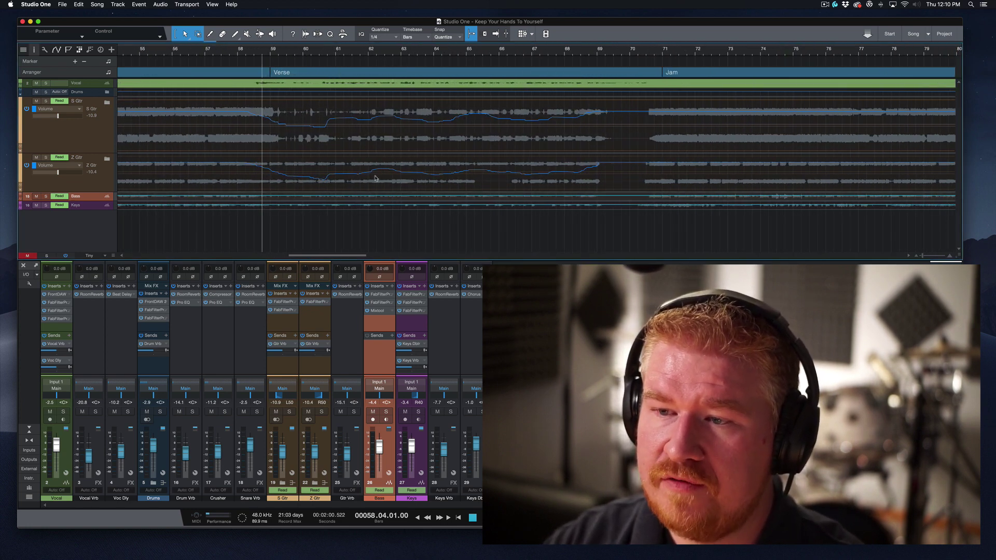
left_click_drag(359, 47, 356, 70)
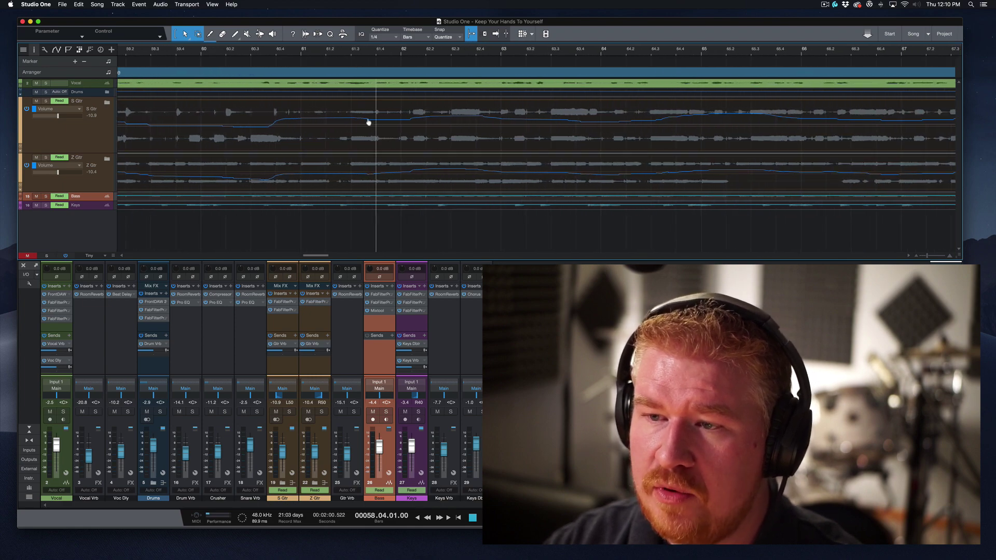
left_click(439, 121)
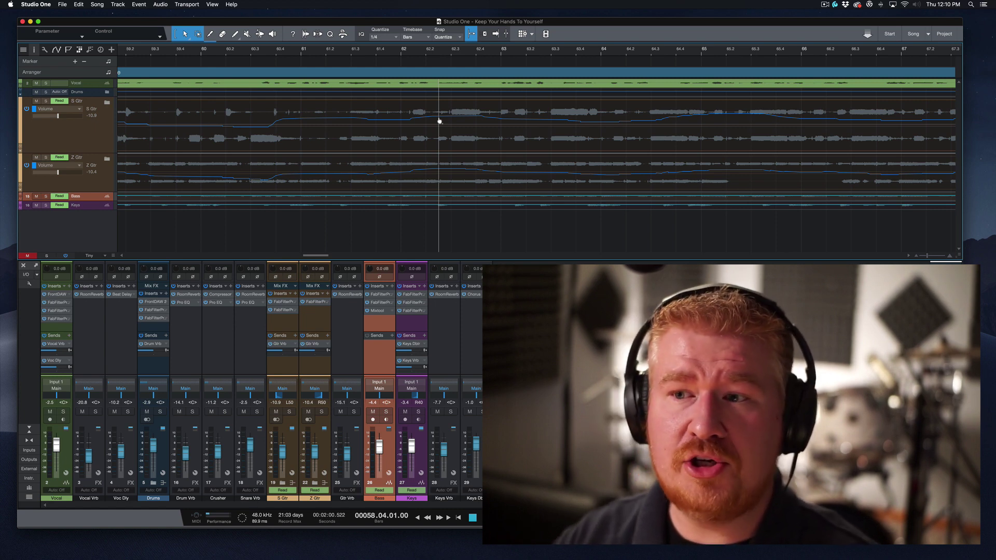
left_click_drag(523, 54, 521, 19)
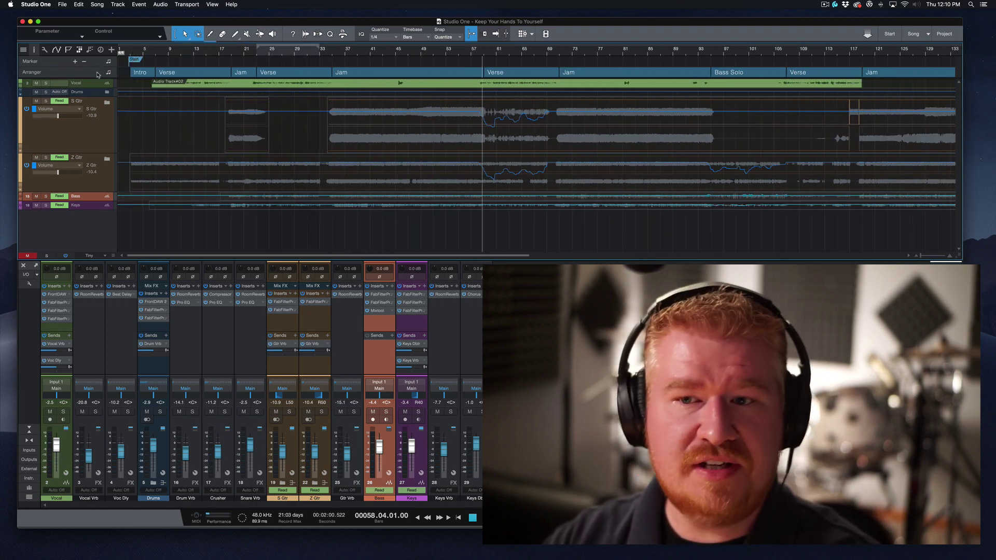
Step: Hide the automation lanes and play the song from bar 57 to hear the guitar volume rides
left_click(56, 49)
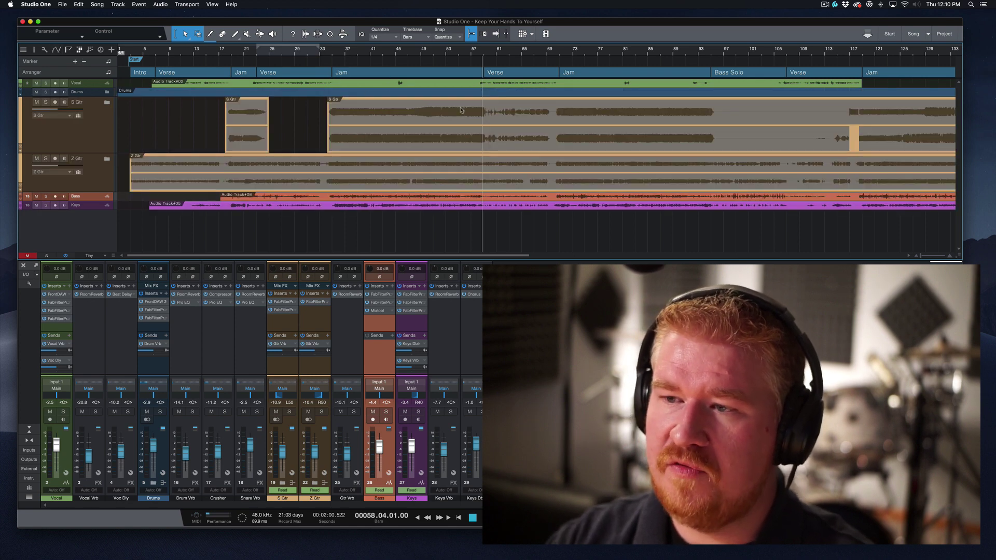
left_click(472, 56)
key("space")
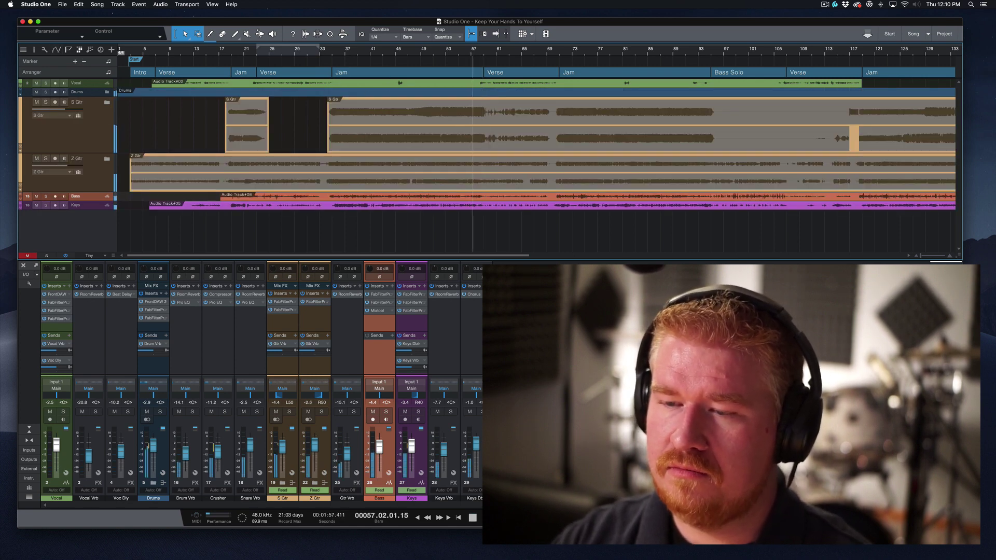